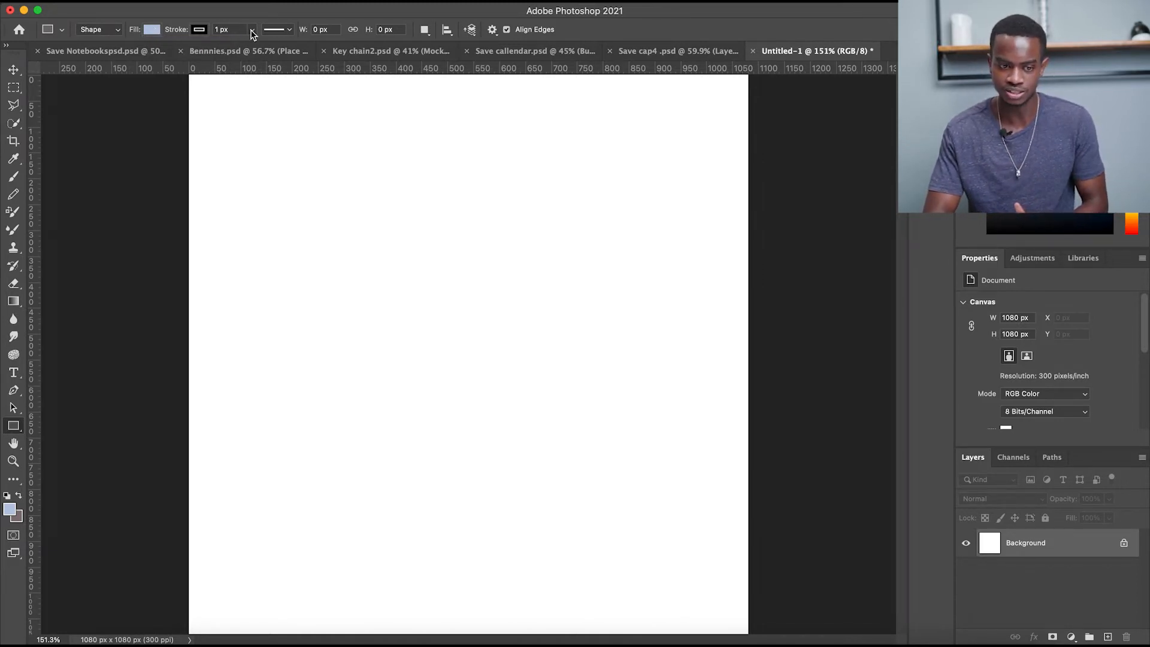
Draw a rectangle about 227 by 249 px in the canvas's upper-left area, with a solid black stroke about 59 px wide
click(280, 31)
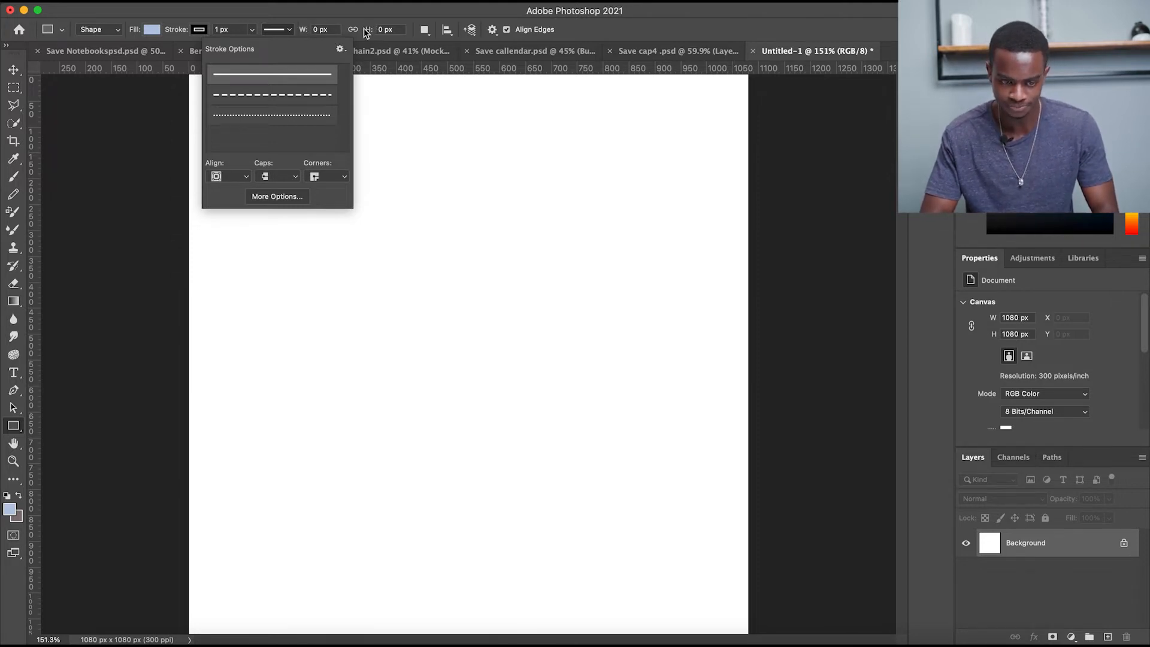
click(286, 13)
mouse_move(298, 213)
mouse_down()
mouse_move(350, 257)
mouse_move(416, 342)
mouse_up()
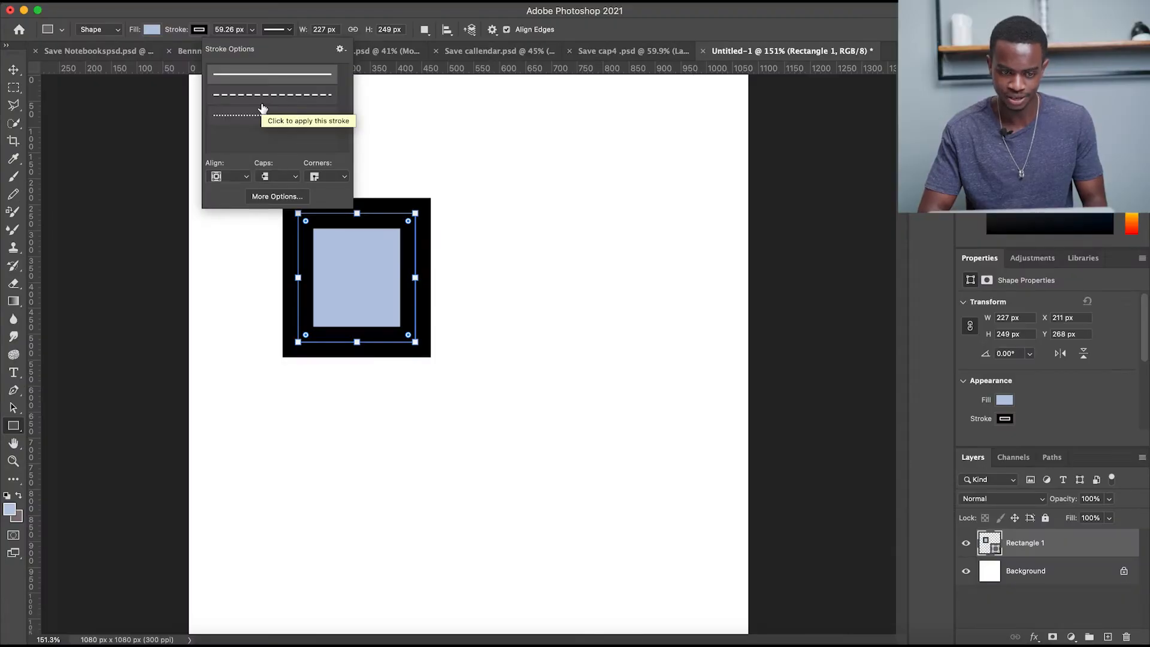
Try the dashed and dotted stroke styles on the rectangle, and set its stroke back to solid
click(270, 100)
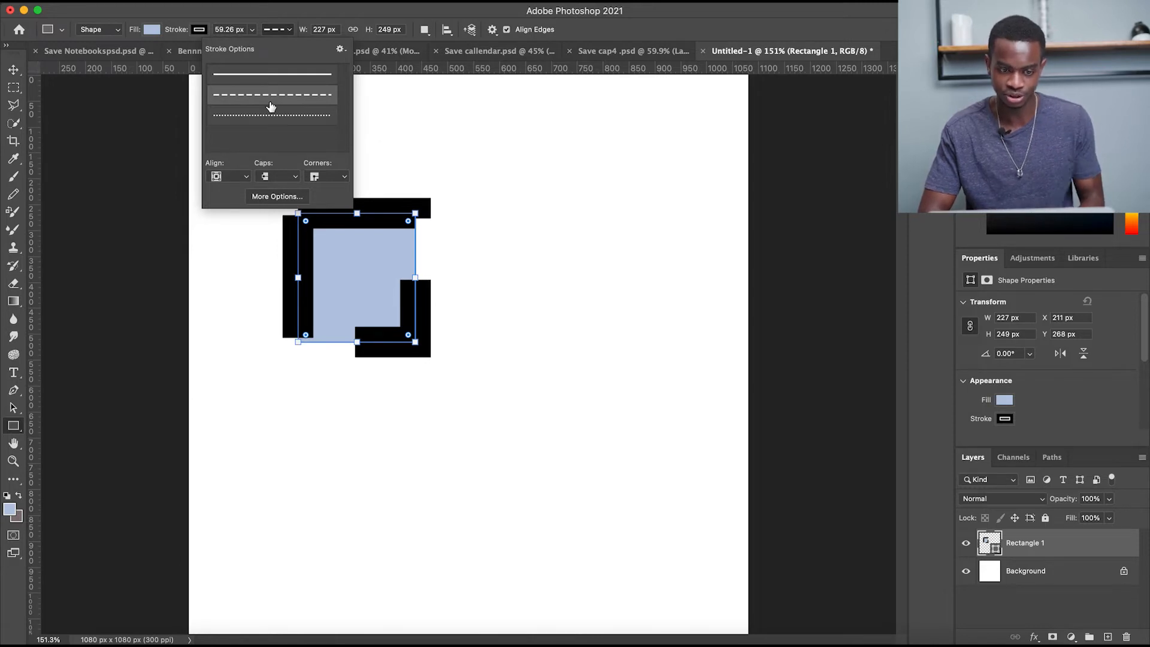
click(273, 117)
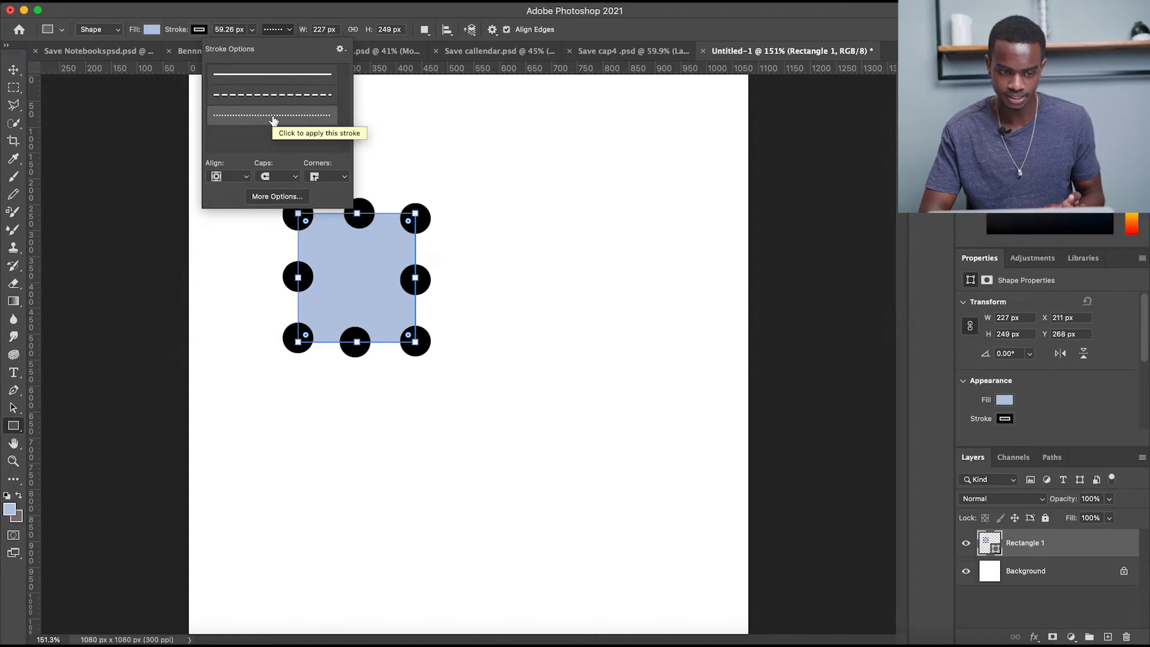
click(309, 84)
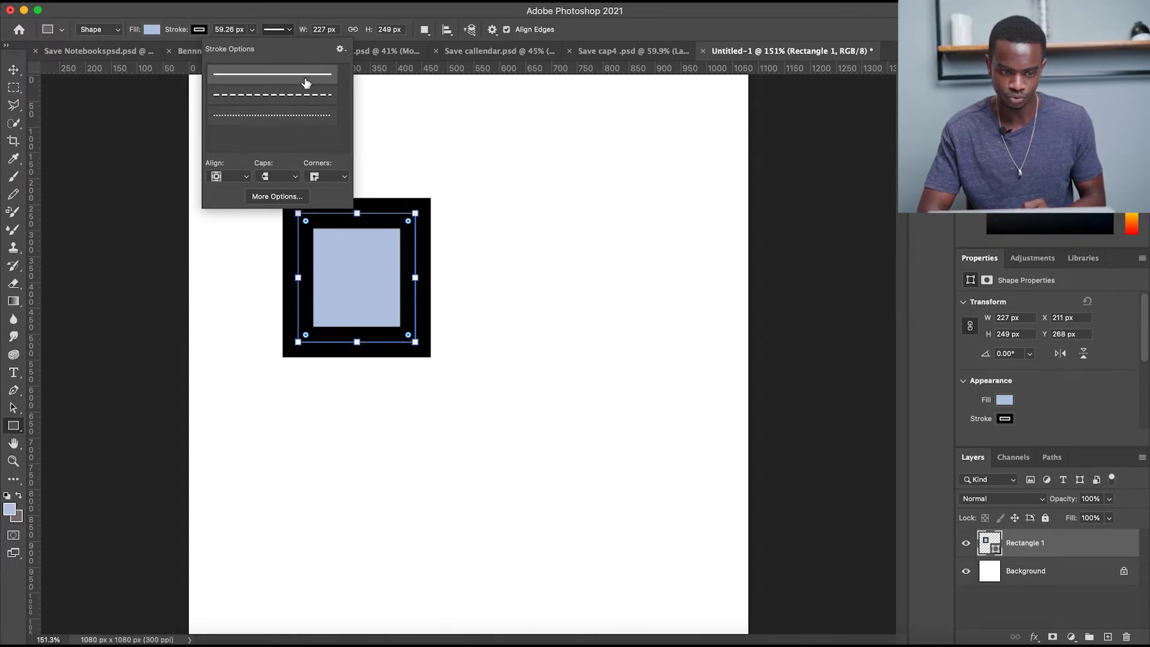
Align the rectangle's stroke to the inside of its path and reduce the stroke width to 53.8 px
click(246, 180)
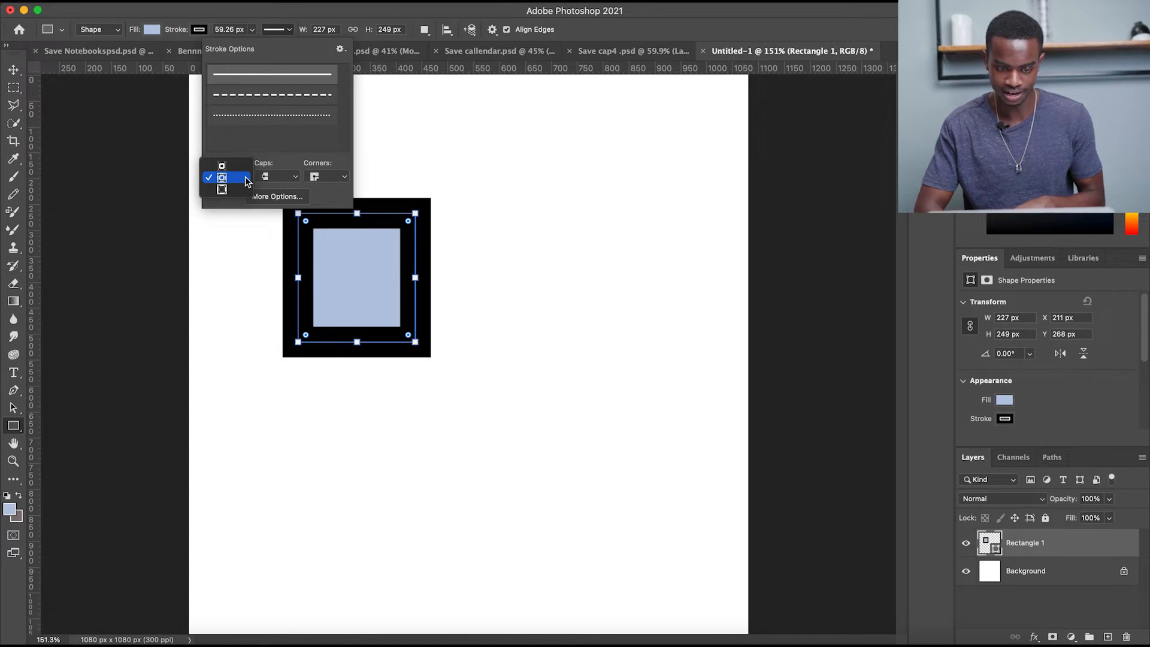
click(235, 166)
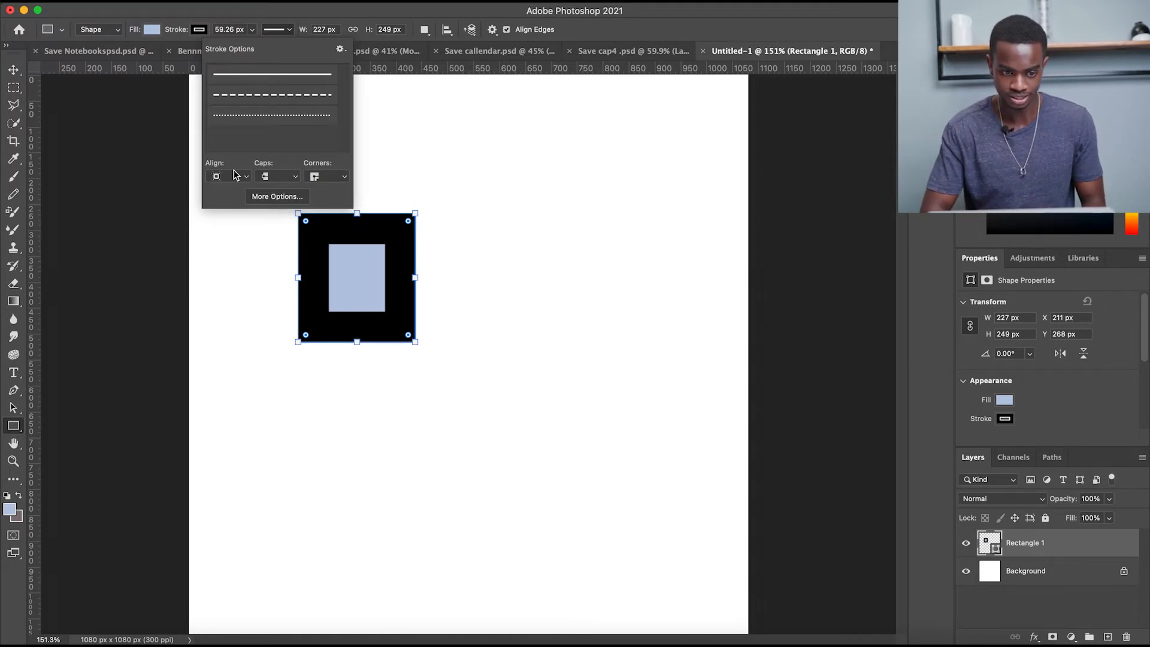
click(252, 31)
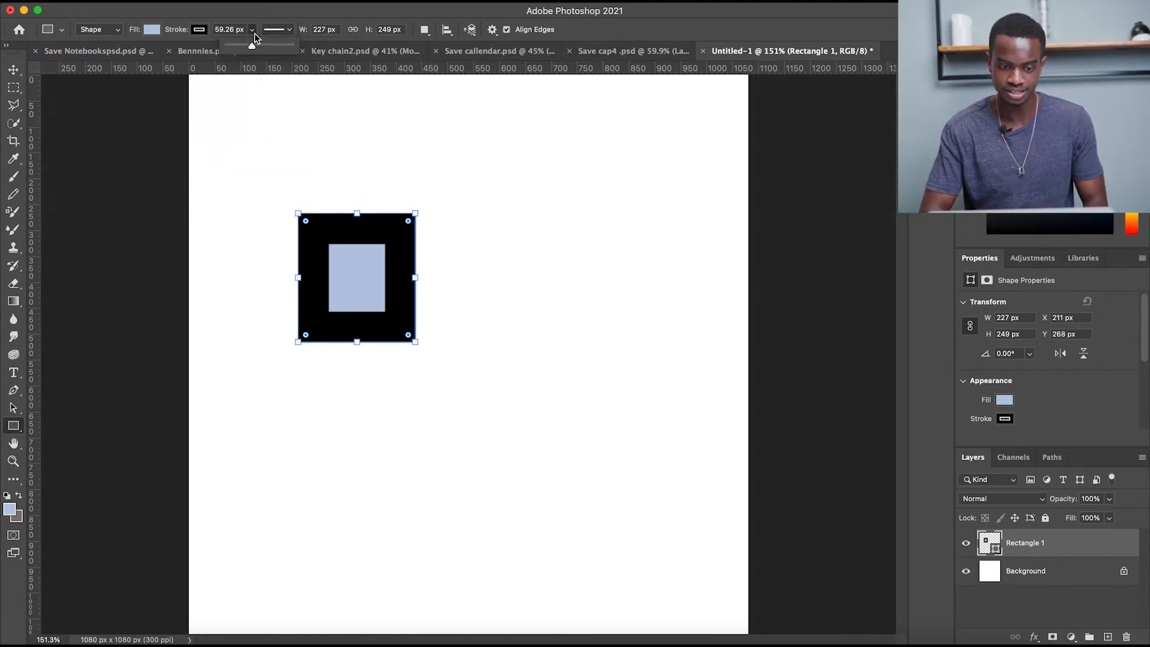
mouse_move(252, 46)
mouse_down()
mouse_move(268, 46)
mouse_move(251, 46)
mouse_up()
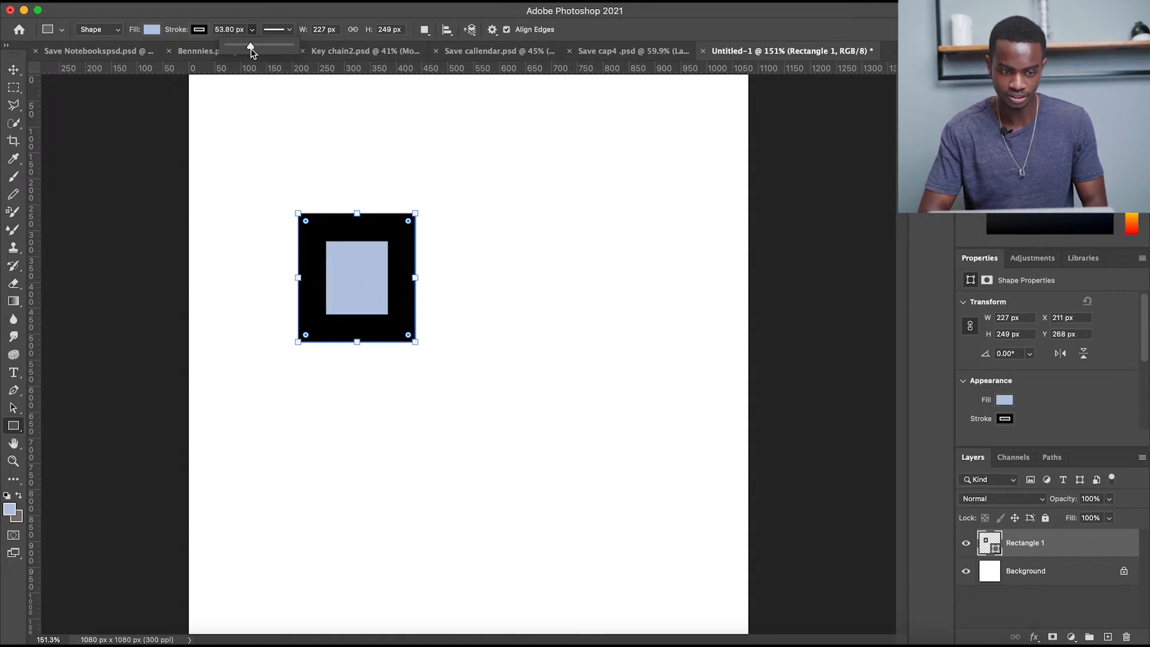
Align the rectangle's stroke to the outside of its path and set the stroke width to 34.7 px
click(277, 29)
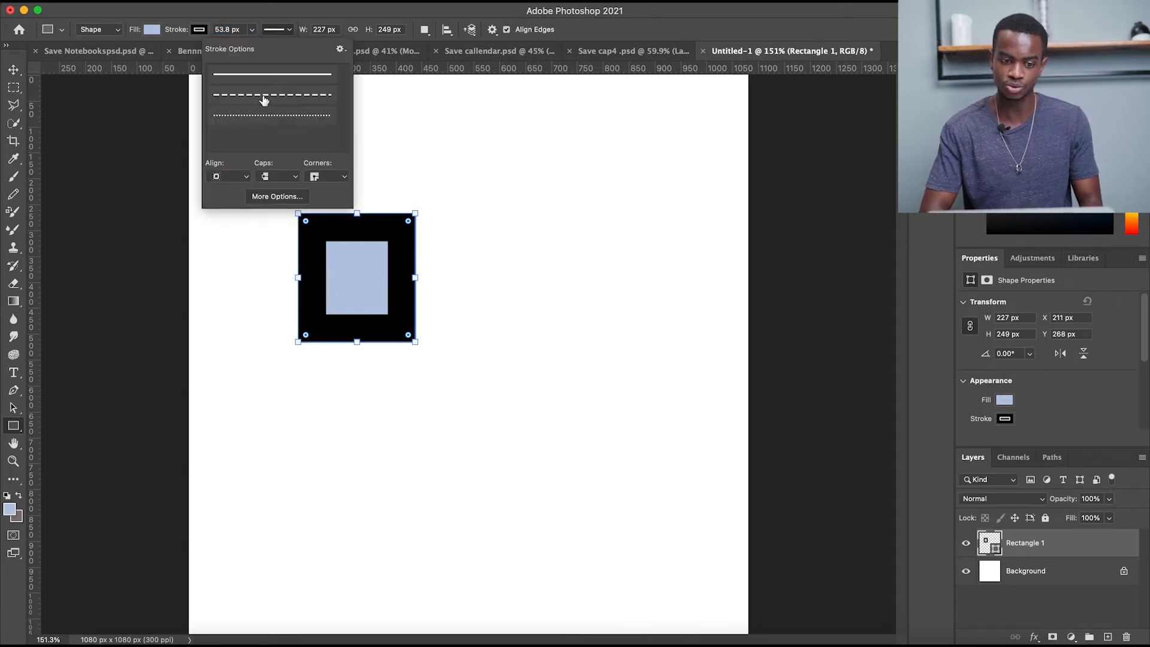
click(243, 175)
click(226, 189)
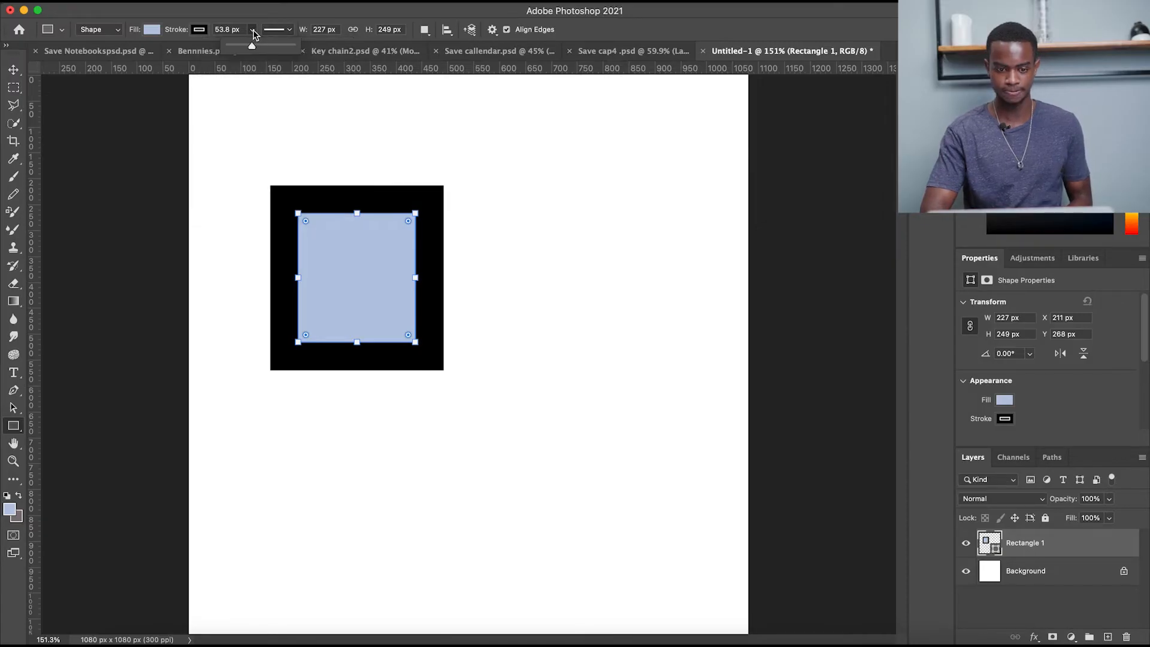
drag(252, 46, 246, 46)
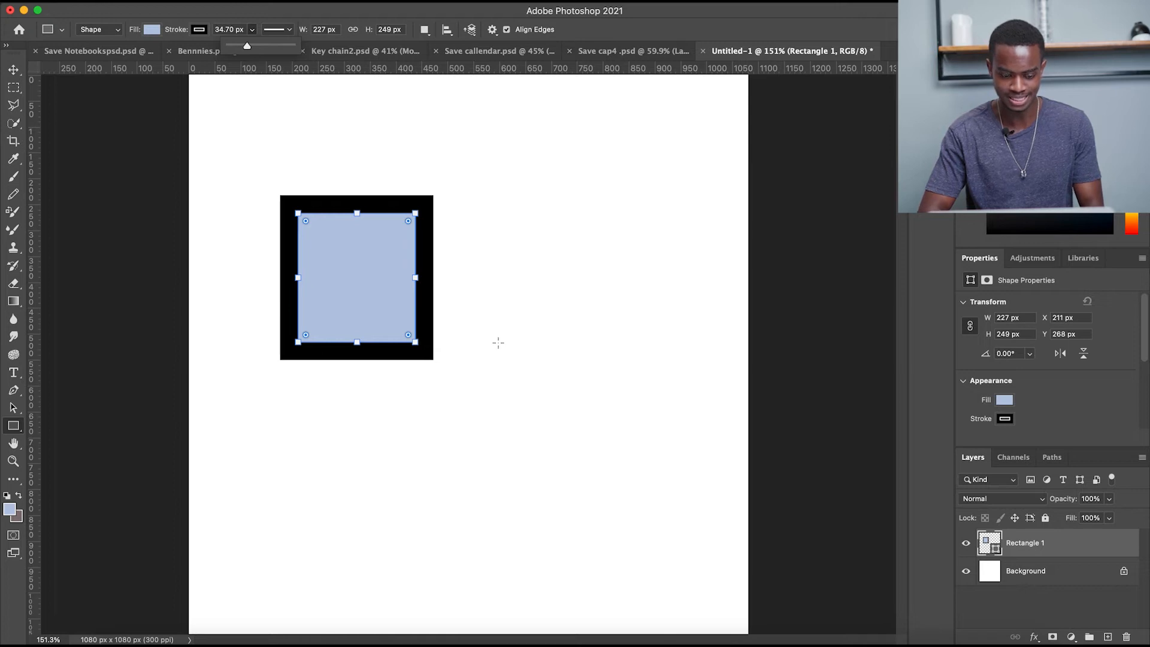
click(625, 31)
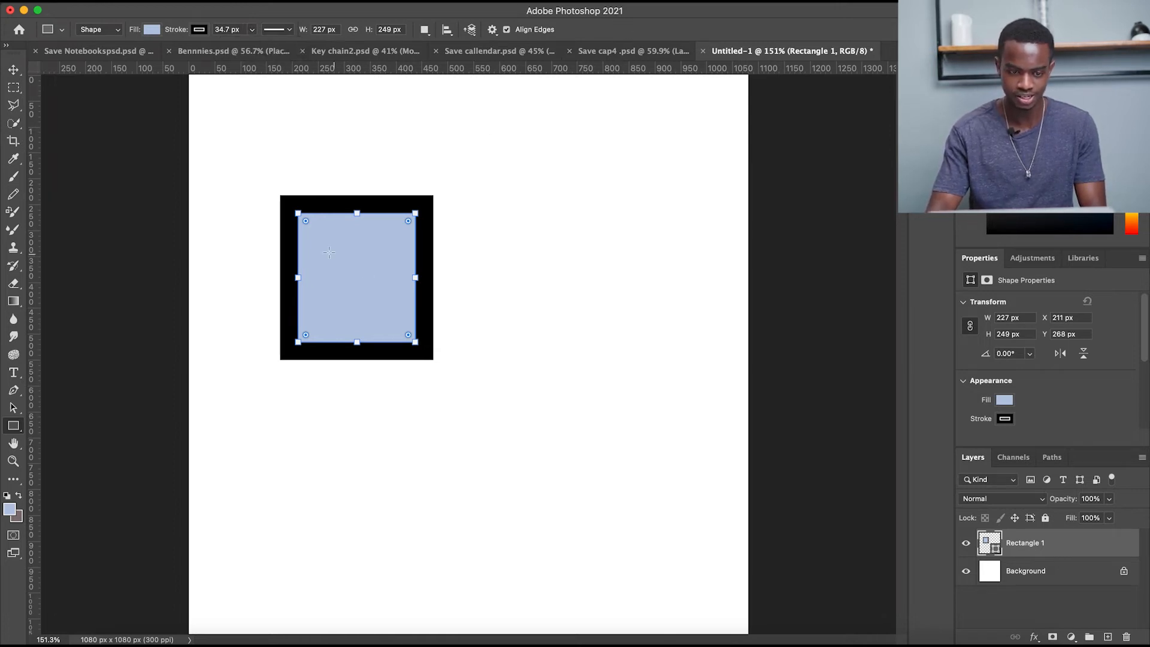
Round all four corners of the rectangle on the canvas to a radius of about 28 px
key(super+plus)
key(super+plus)
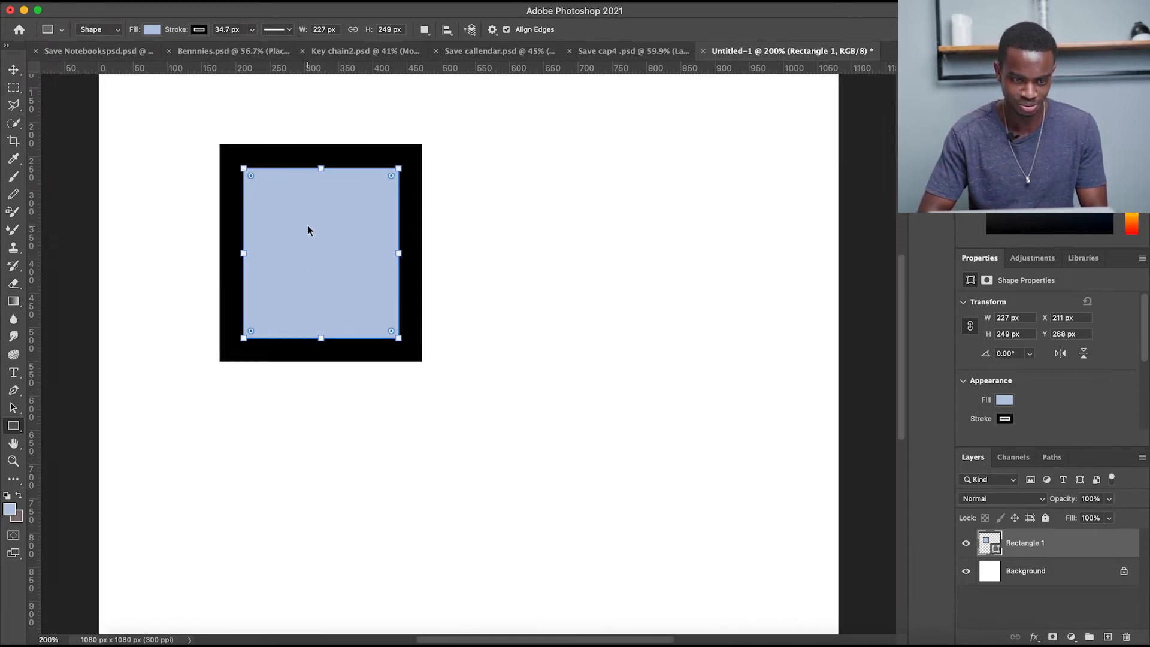
scroll(308, 226, up, 3)
scroll(308, 226, left, 3)
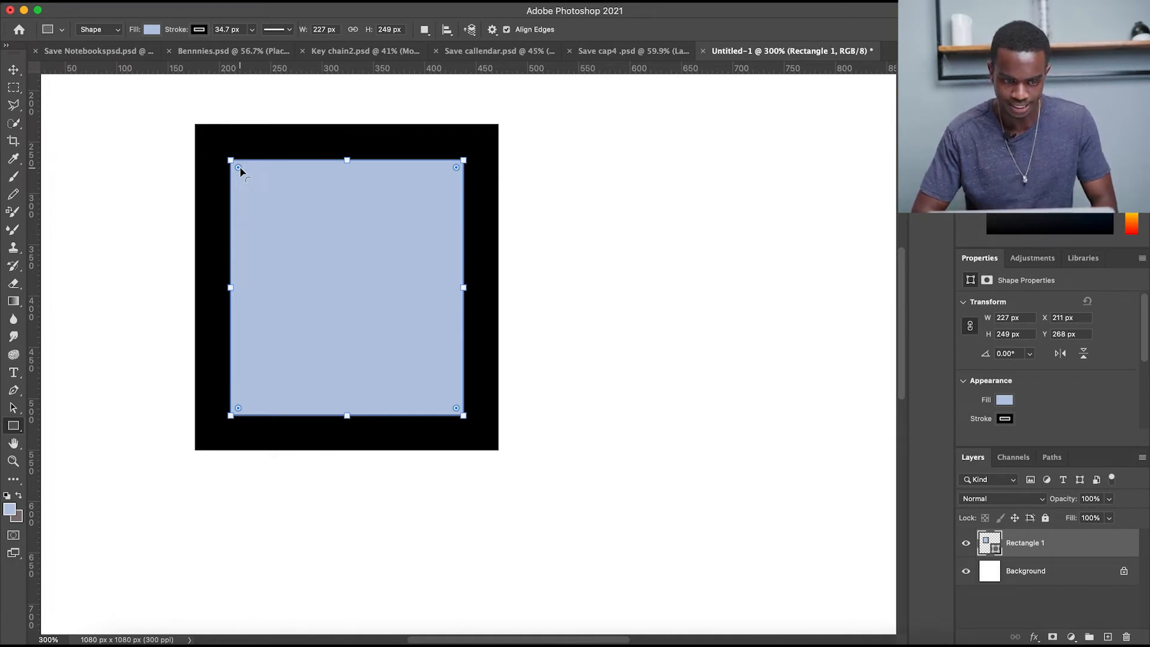
click(240, 168)
drag(239, 168, 256, 192)
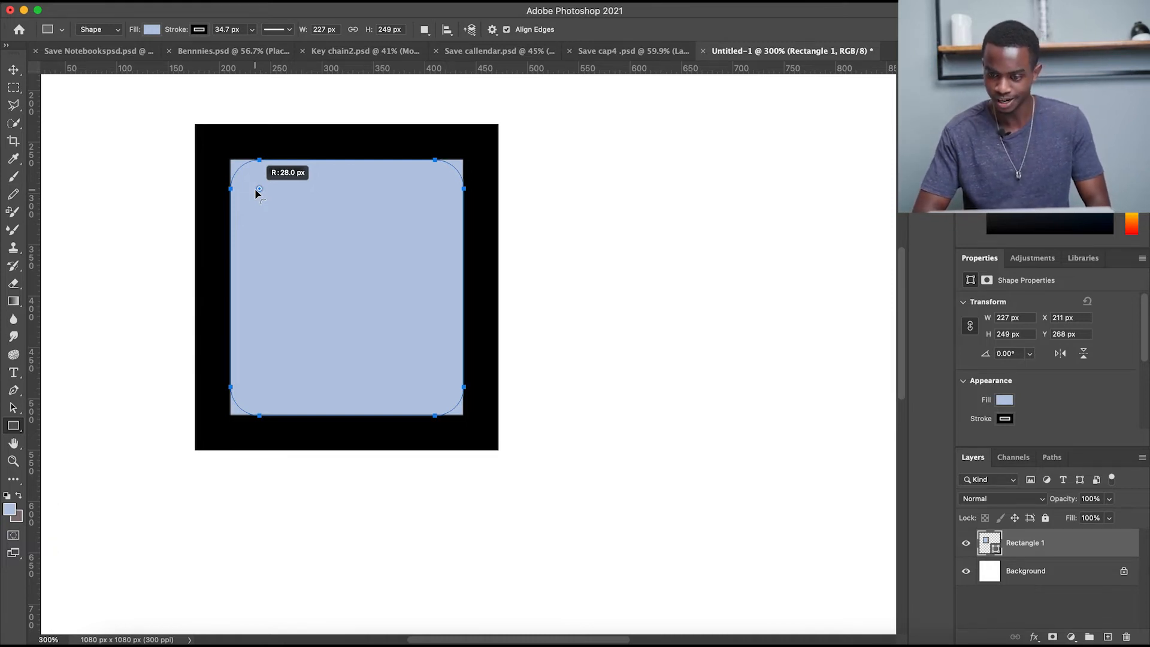
drag(256, 192, 258, 191)
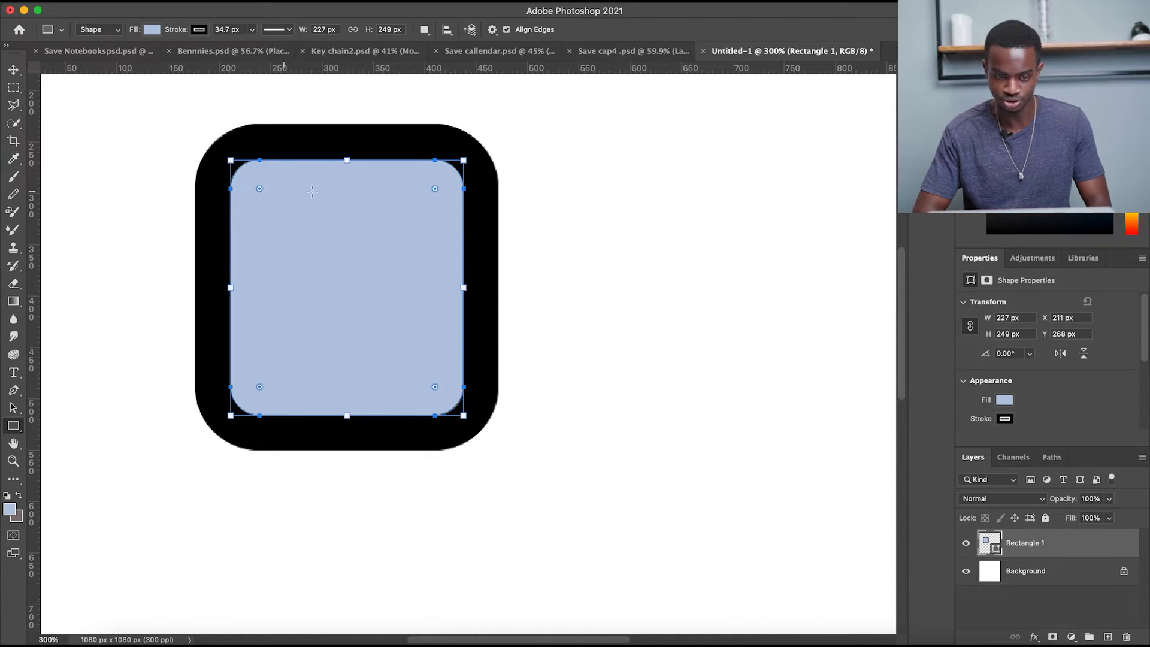
Adjust the rectangle's corner radii in its shape properties, bringing all four corners to 71 px
scroll(1061, 363, down, 4)
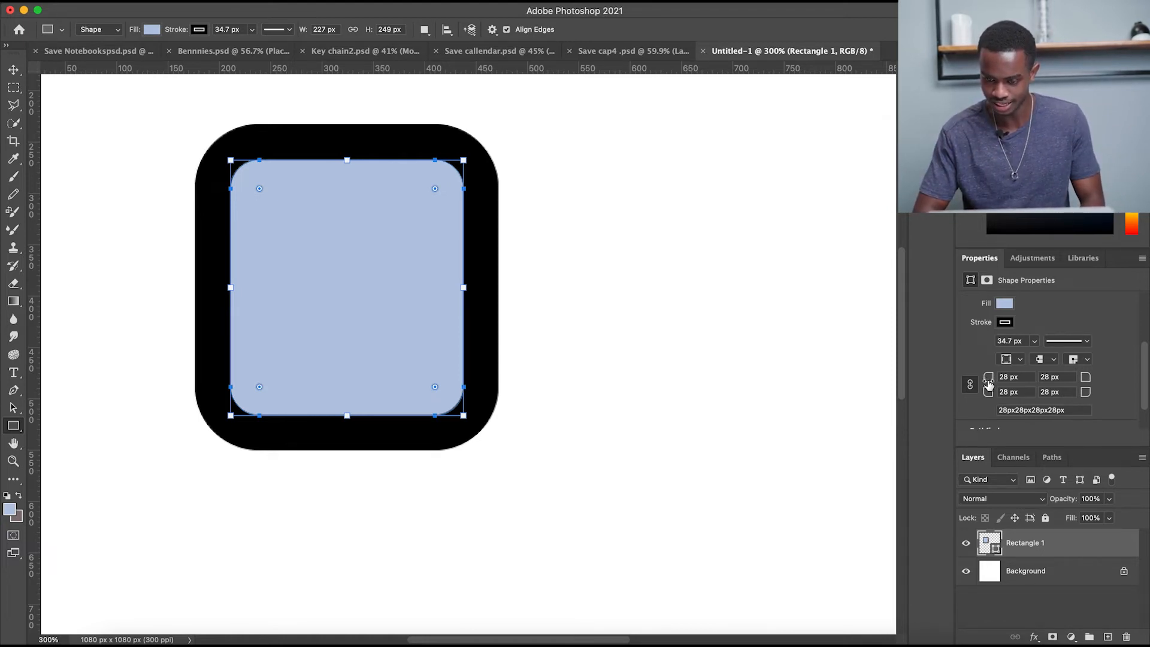
drag(990, 379, 957, 382)
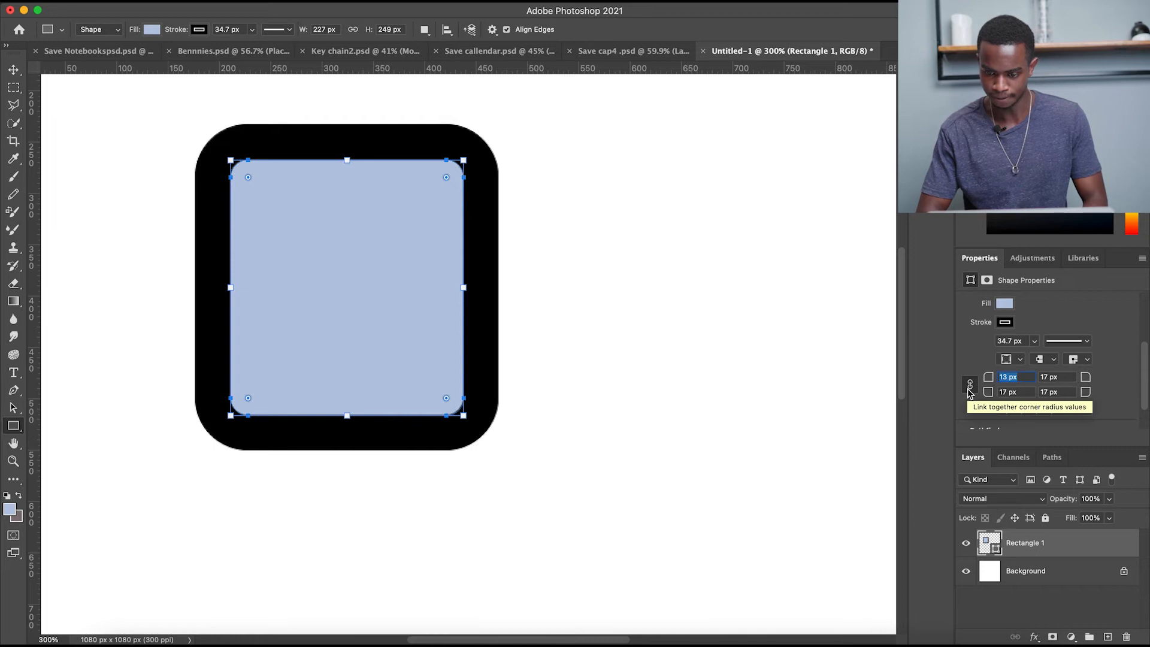
drag(989, 382, 1029, 379)
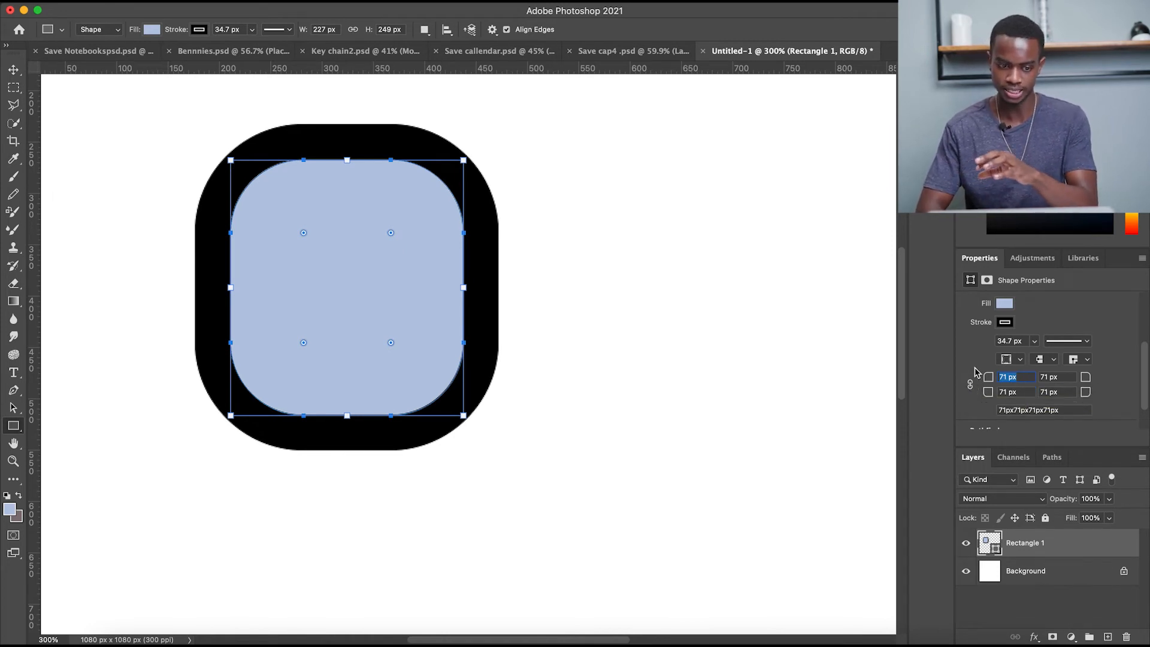
Set unlinked corner radii for the rectangle: about 30 px top-left, 129 px top-right, 120 px bottom-right and 43 px bottom-left
drag(990, 381, 965, 384)
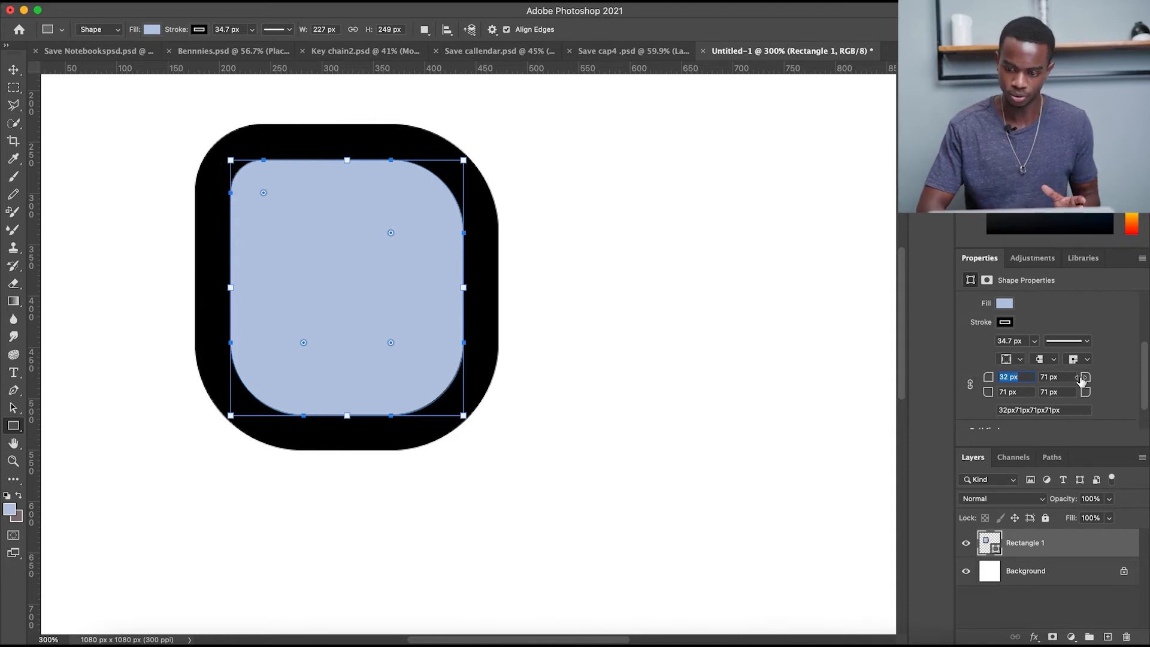
drag(1082, 381, 1062, 403)
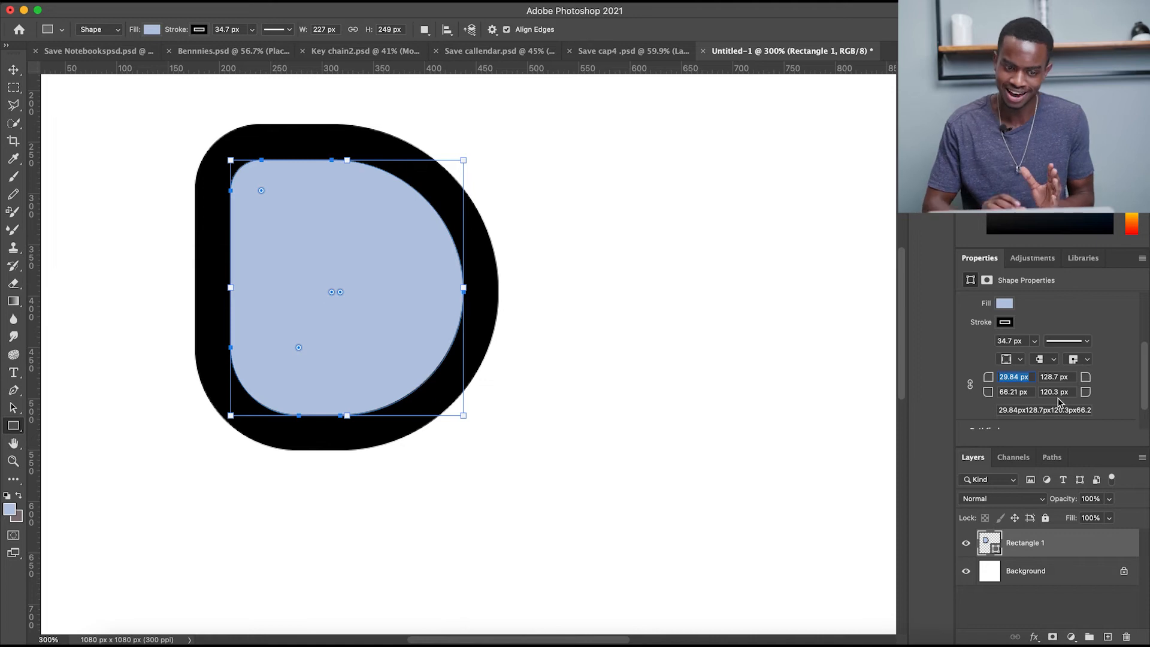
drag(989, 393, 978, 397)
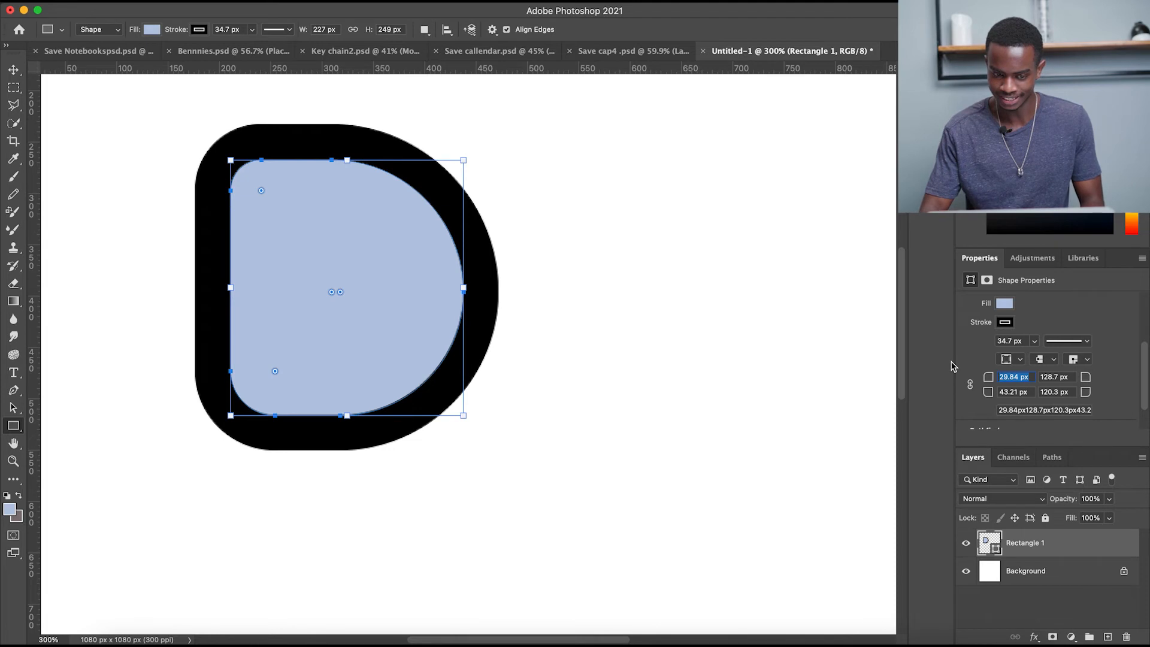
Delete the rounded rectangle's layer, leaving only the Background layer
click(1037, 545)
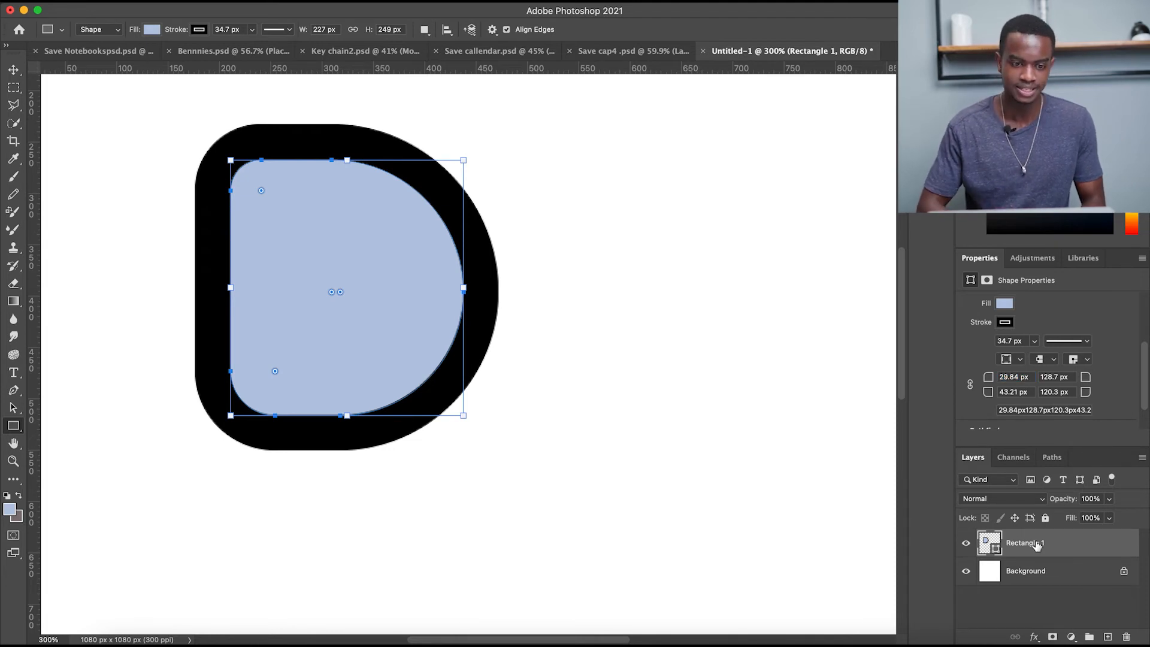
key(Delete)
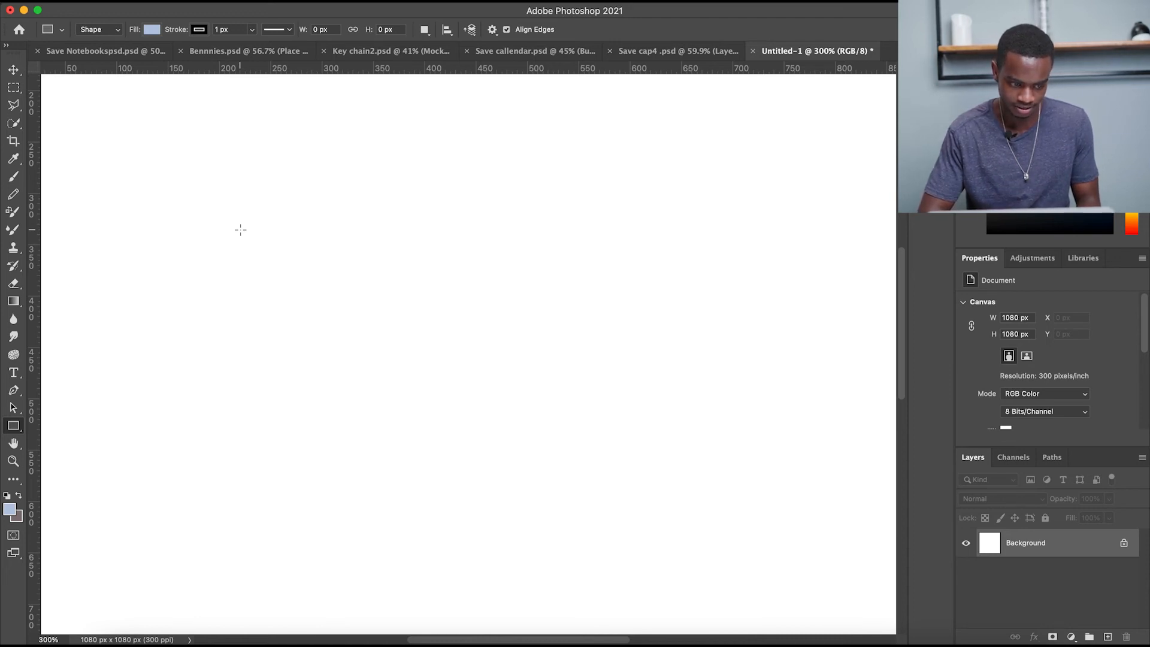
Draw a narrow vertical ellipse about 68 by 313 px on the left side of the canvas with the Ellipse tool
click(13, 427)
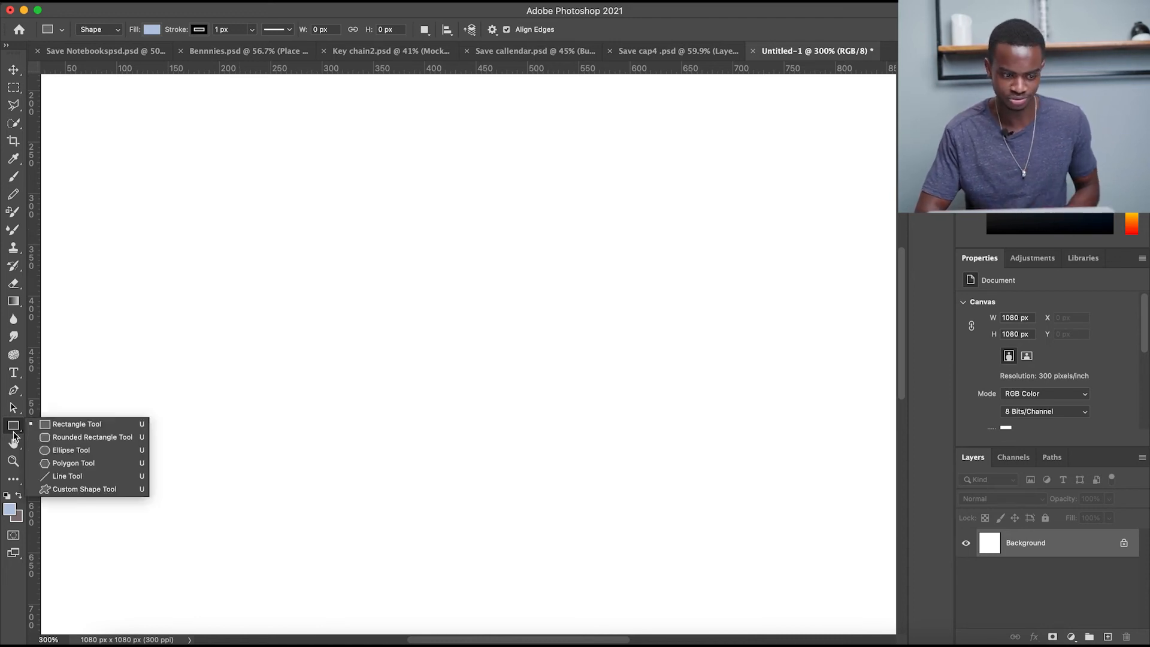
click(88, 451)
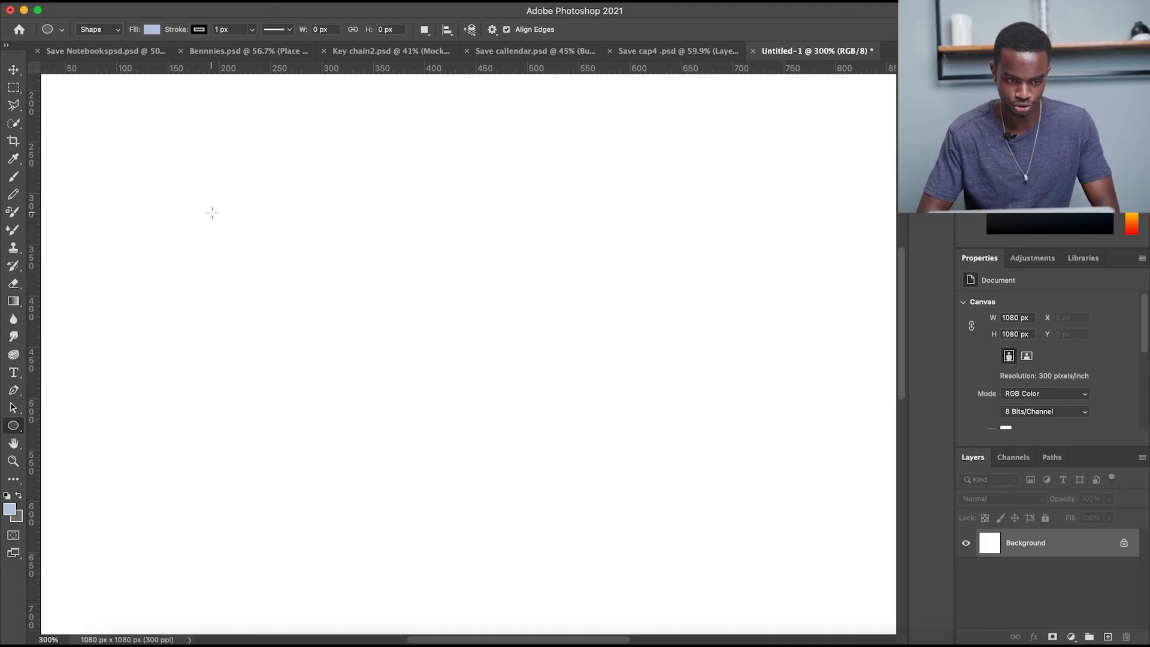
drag(126, 218, 195, 539)
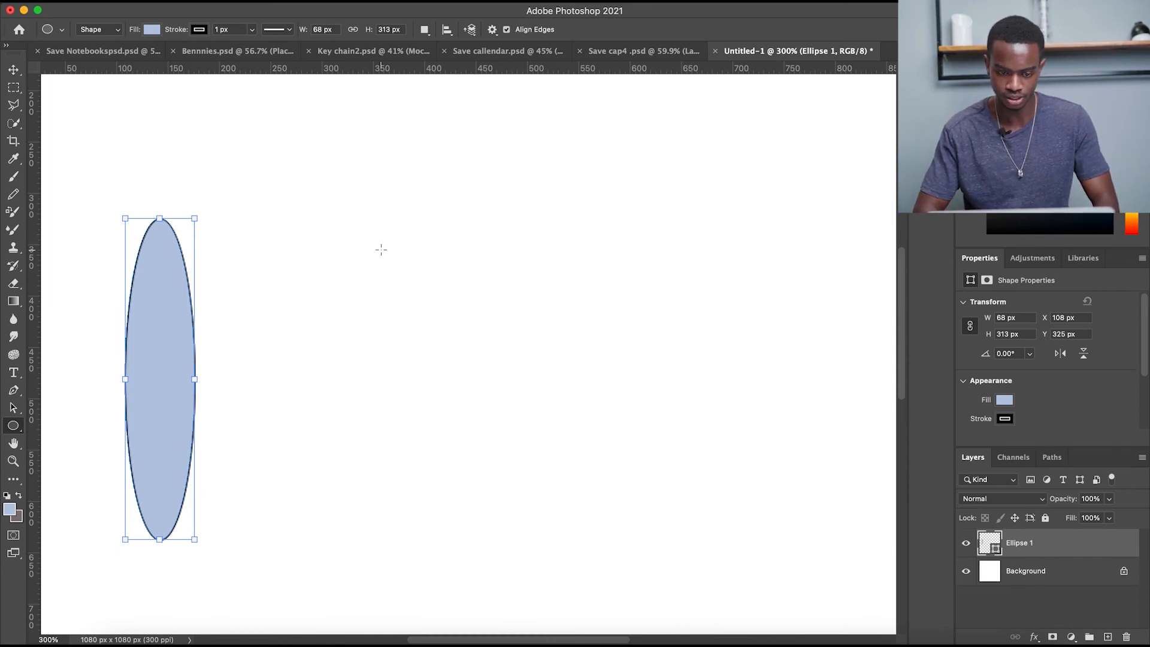
Draw a perfect circle about 259 px in diameter to the right of the narrow ellipse
click(381, 250)
click(557, 341)
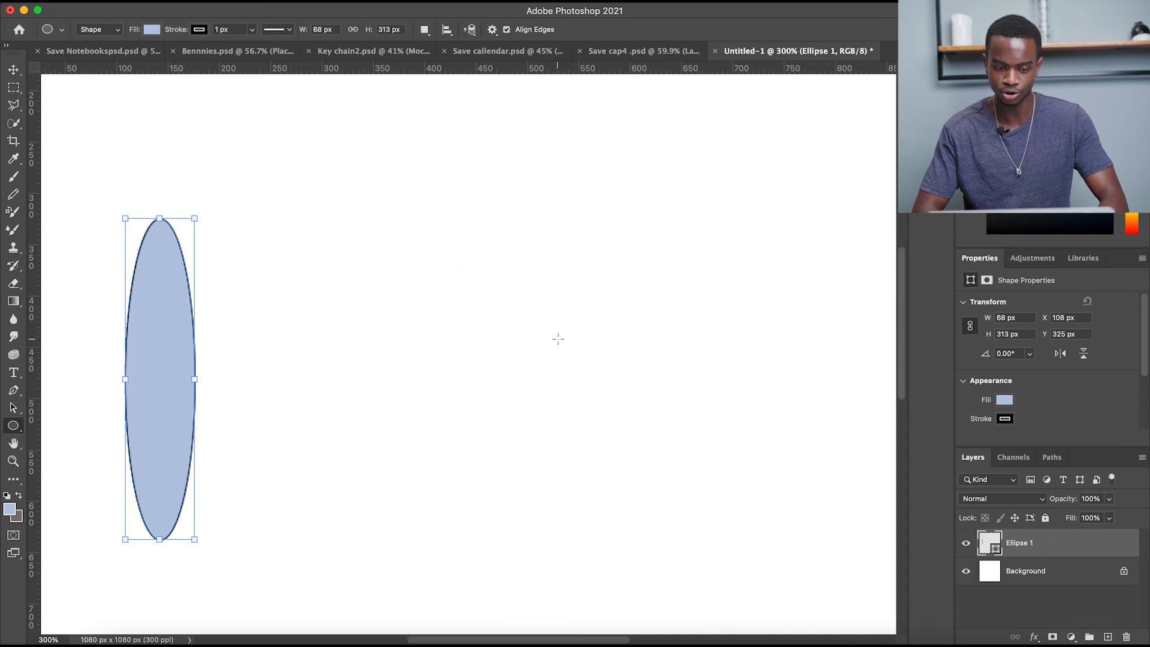
drag(396, 248, 686, 514)
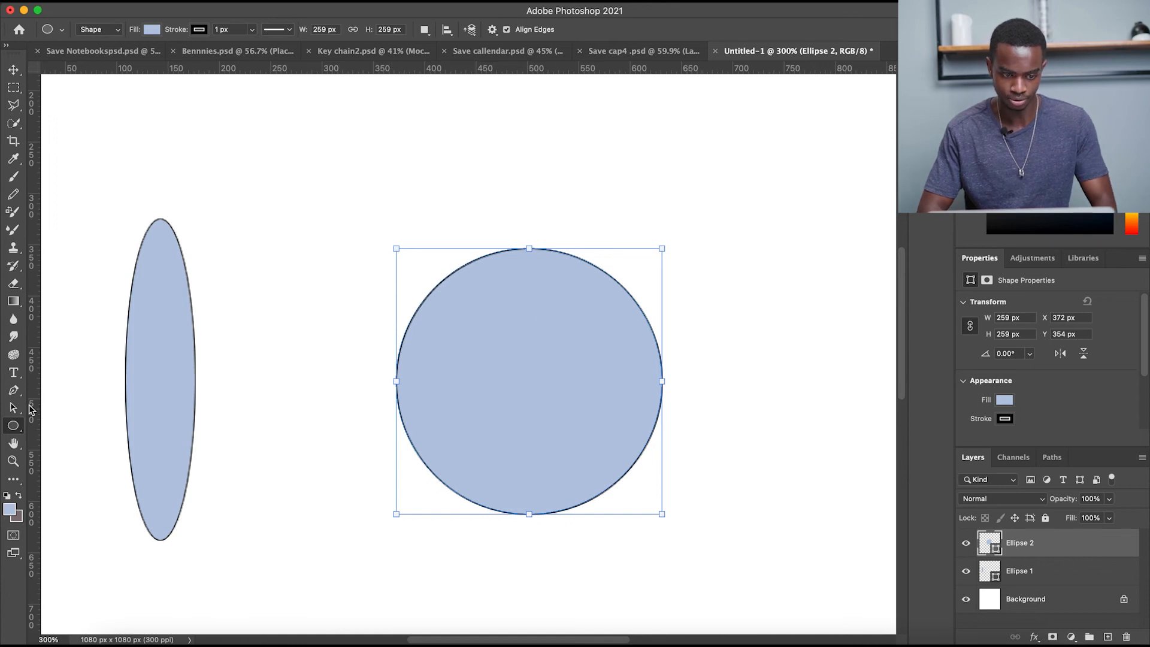
Draw a perfect square about 151 by 151 px above and between the ellipse and the circle with the Rectangle tool
right_click(13, 425)
click(58, 427)
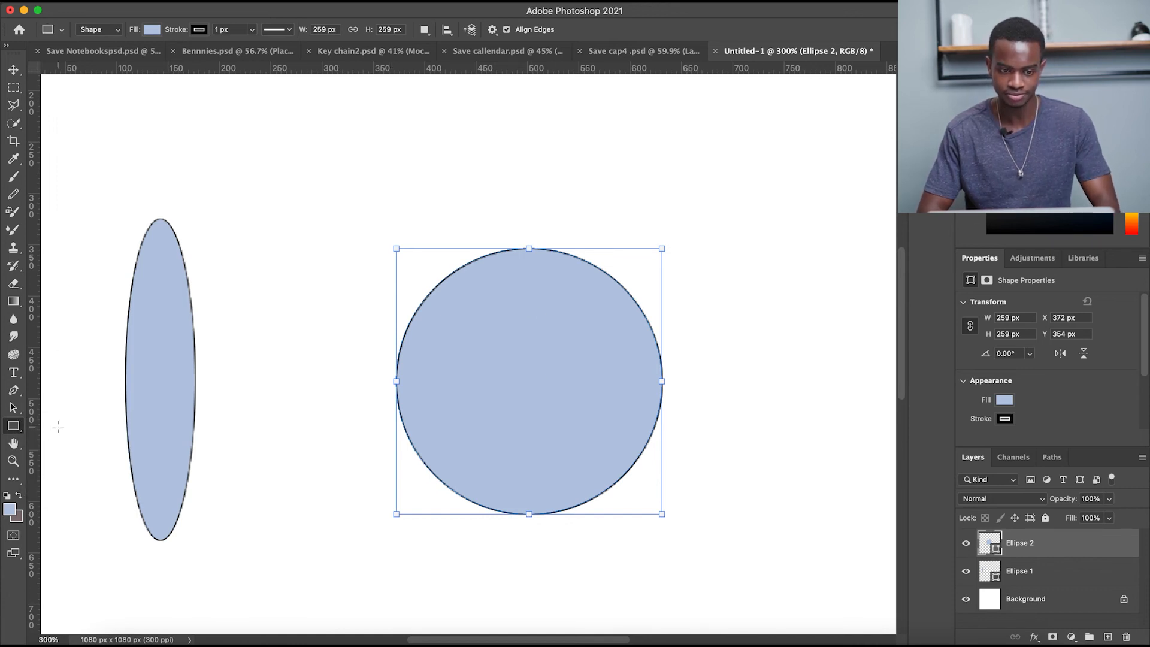
drag(219, 145, 491, 300)
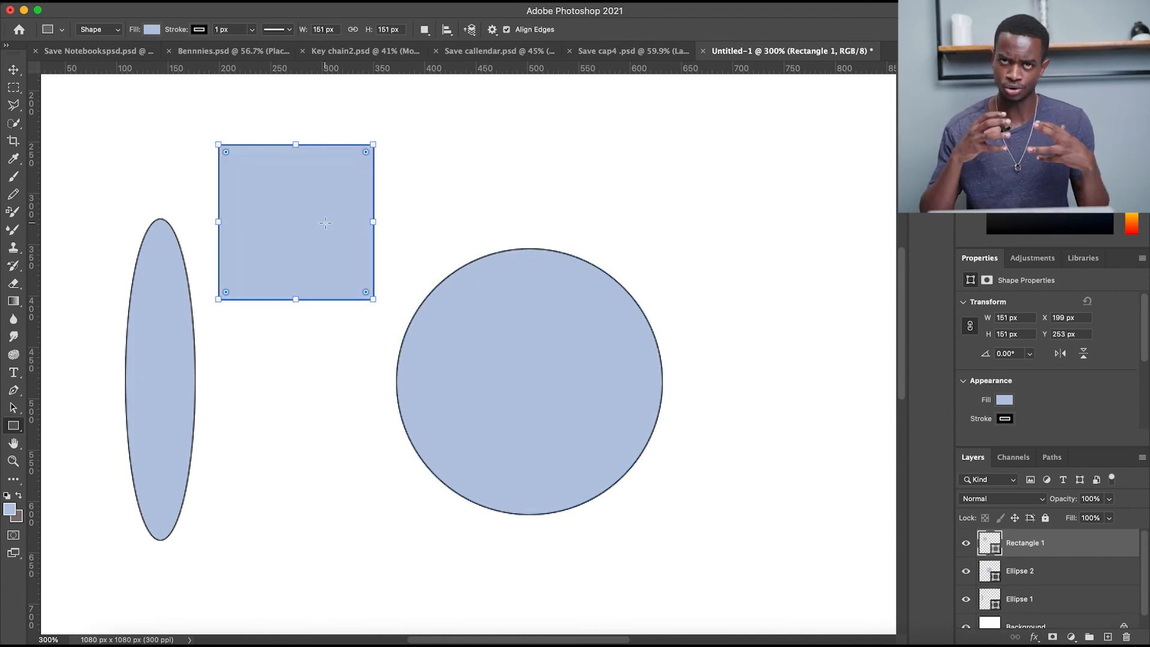